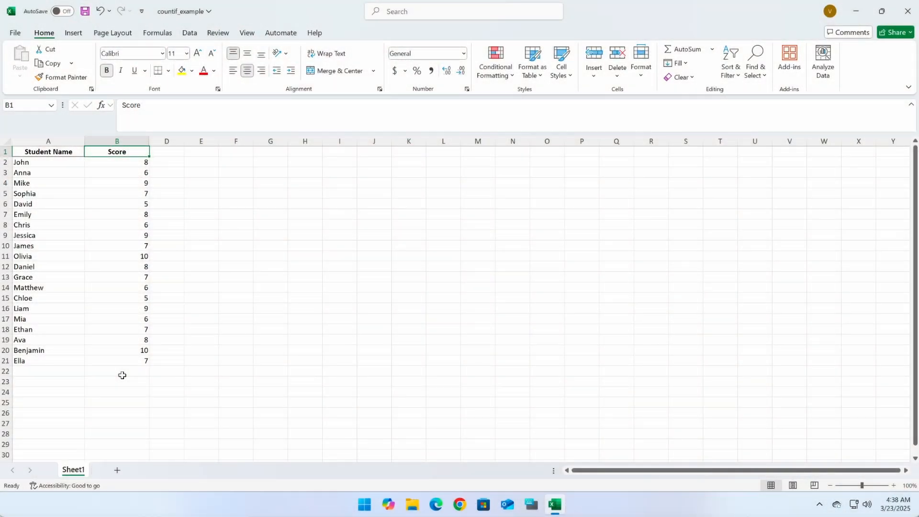
Select the values under the Score heading, cells B2:B21, to review the range
{"action": "left_click", "coordinate": [122, 308]}
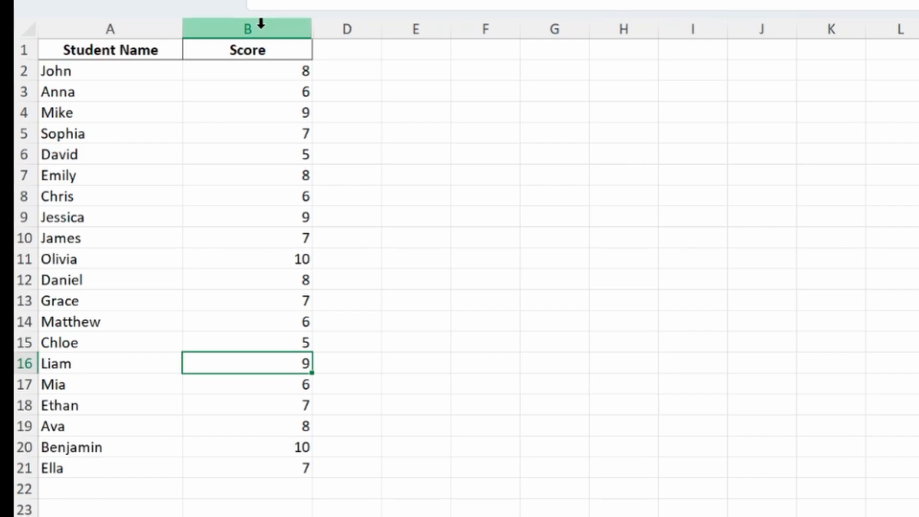
{"action": "left_click", "coordinate": [256, 31]}
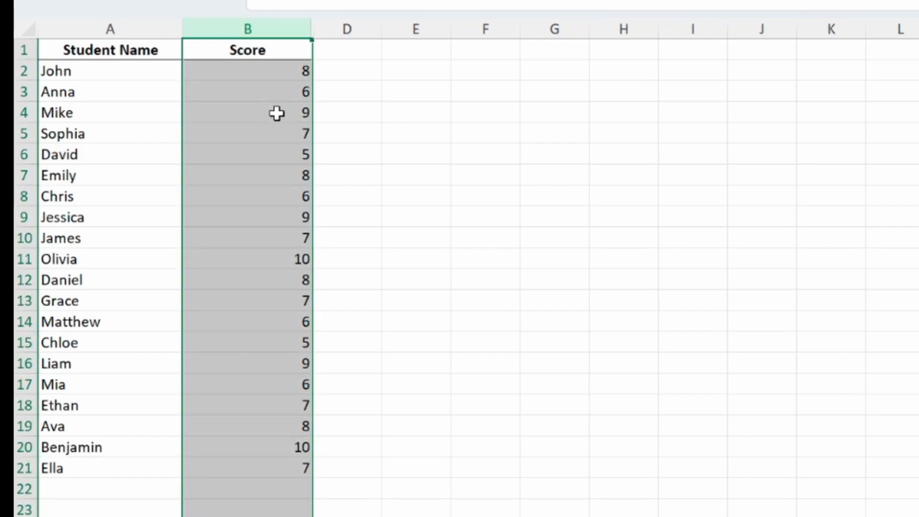
{"action": "left_click", "coordinate": [228, 69]}
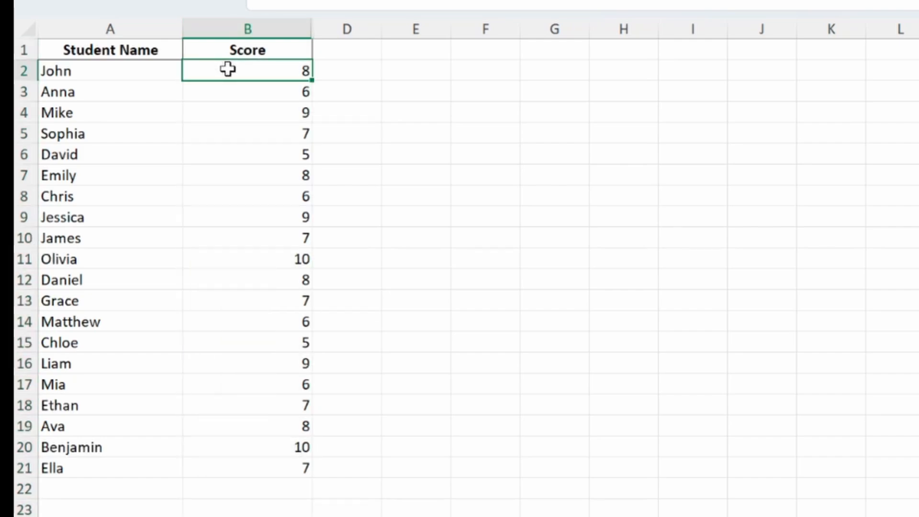
{"action": "left_click_drag", "start_coordinate": [228, 69], "coordinate": [284, 459]}
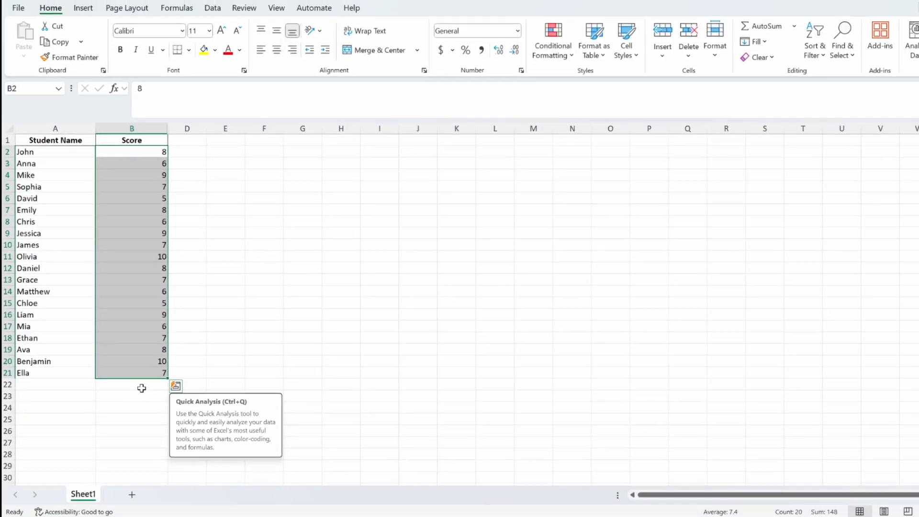
Count the scores of 7 or higher in B22 with =COUNTIF(B2:B21,">=7") and make the result bold
{"action": "left_click", "coordinate": [247, 489]}
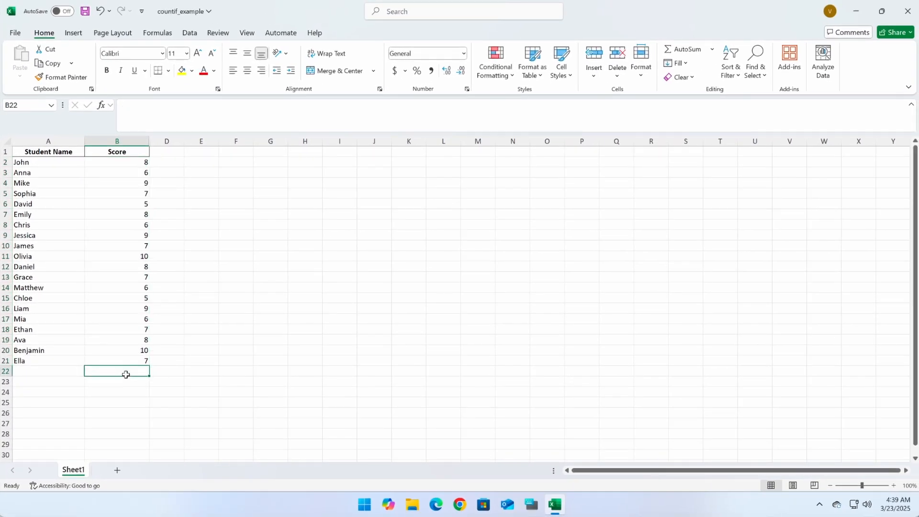
{"action": "type", "text": "=COUNTI"}
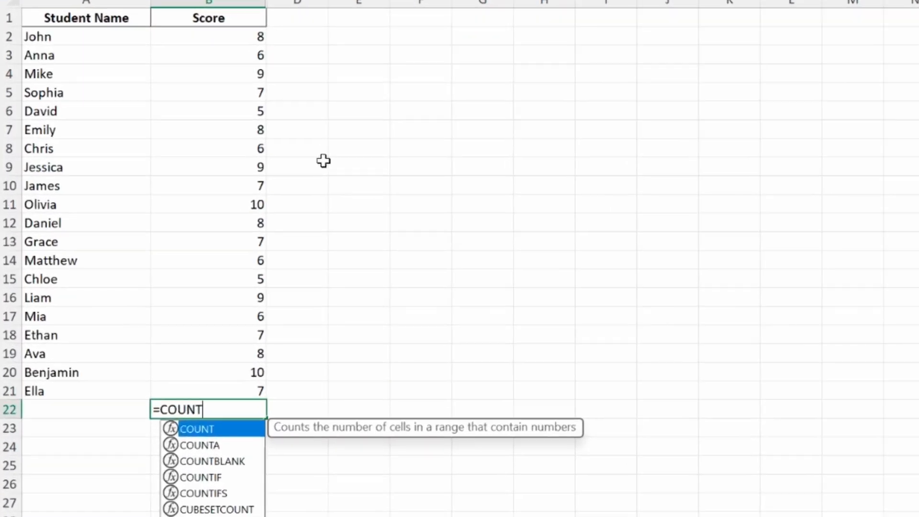
{"action": "type", "text": "F(B2:B21"}
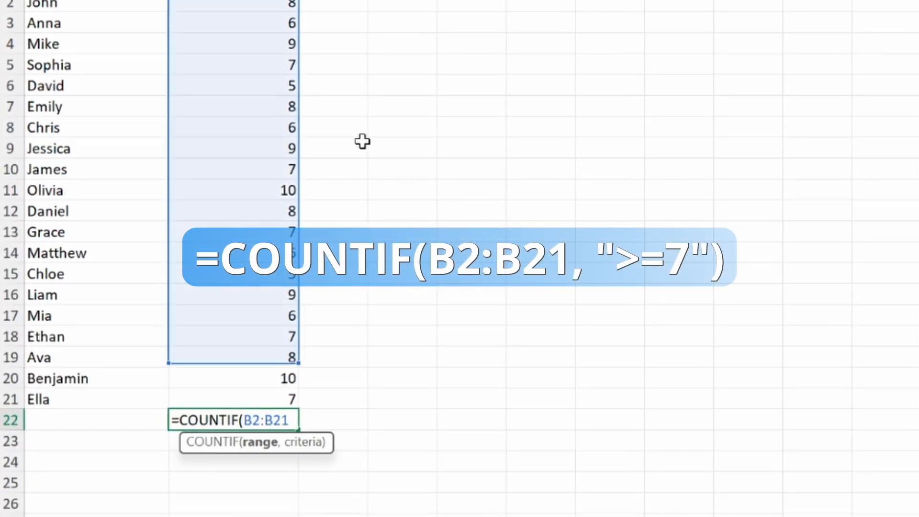
{"action": "type", "text": ",\">=7"}
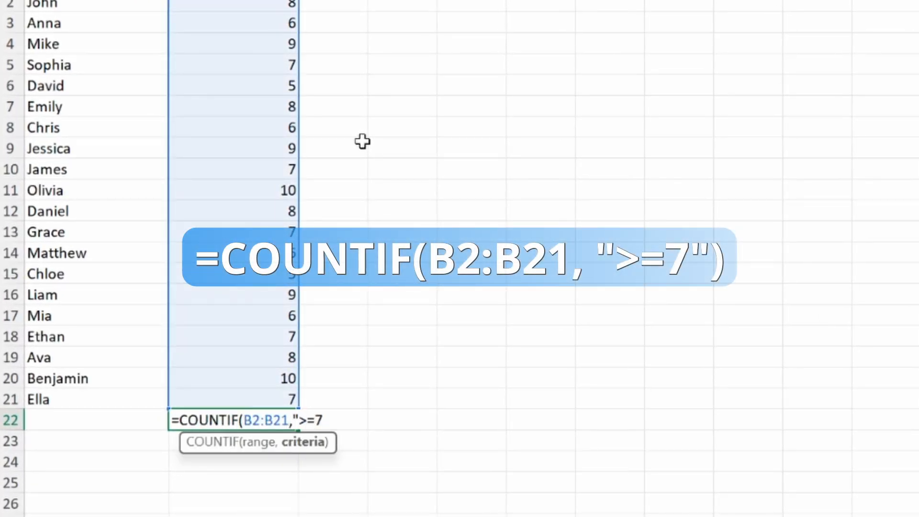
{"action": "type", "text": "\")"}
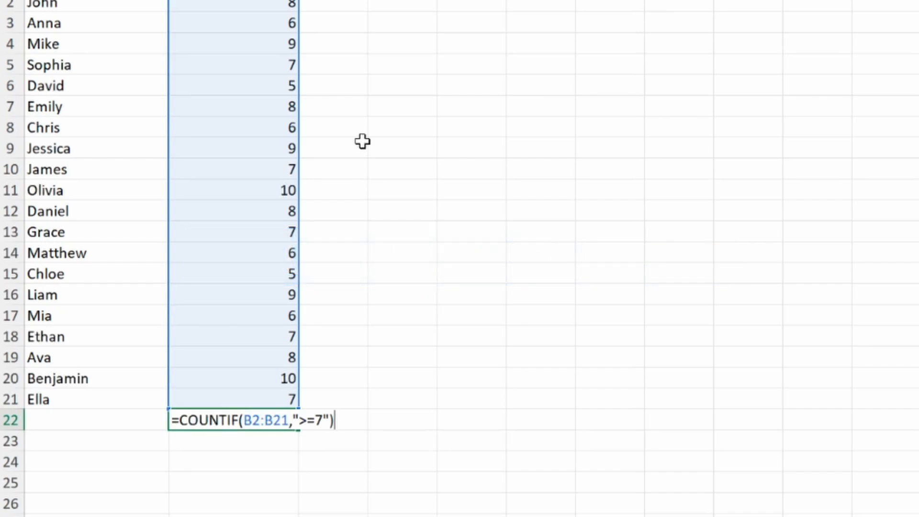
{"action": "key", "text": "Return"}
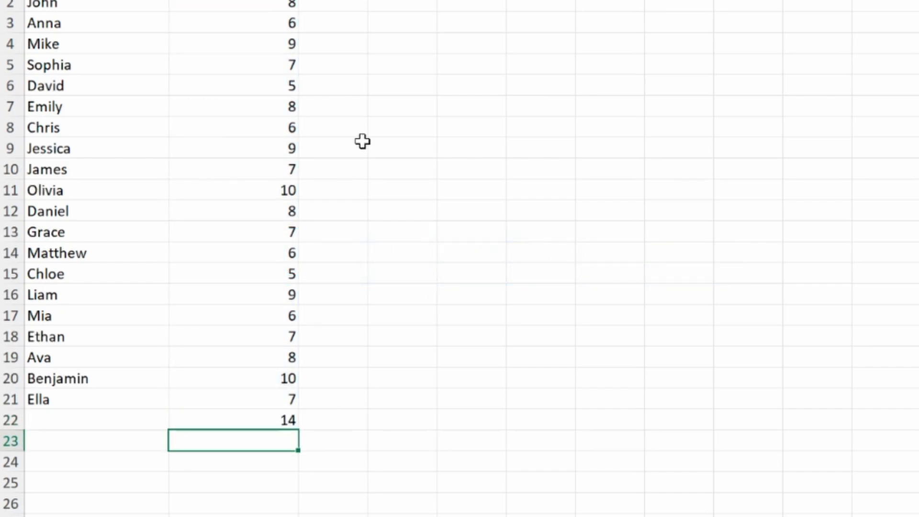
{"action": "left_click", "coordinate": [271, 424]}
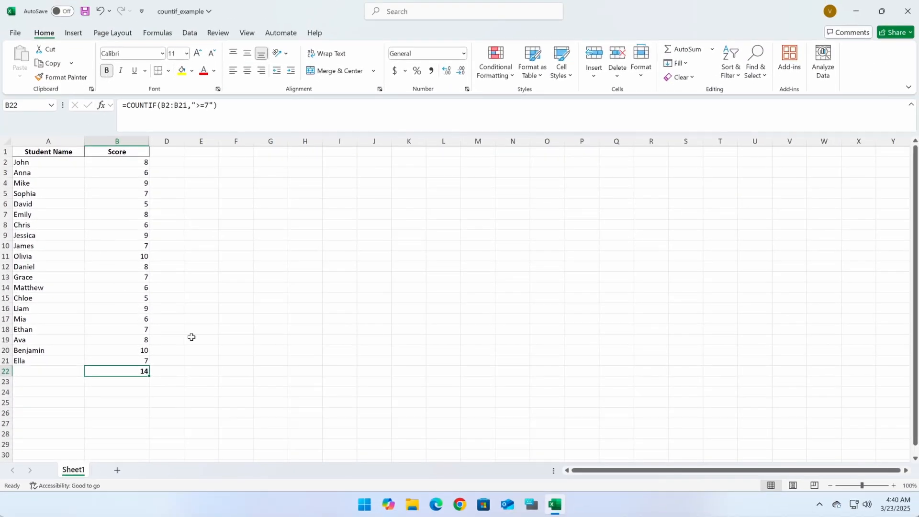
Unhide column C between columns B and D and widen it so the Product Name heading fits
{"action": "left_click_drag", "start_coordinate": [118, 141], "coordinate": [170, 136]}
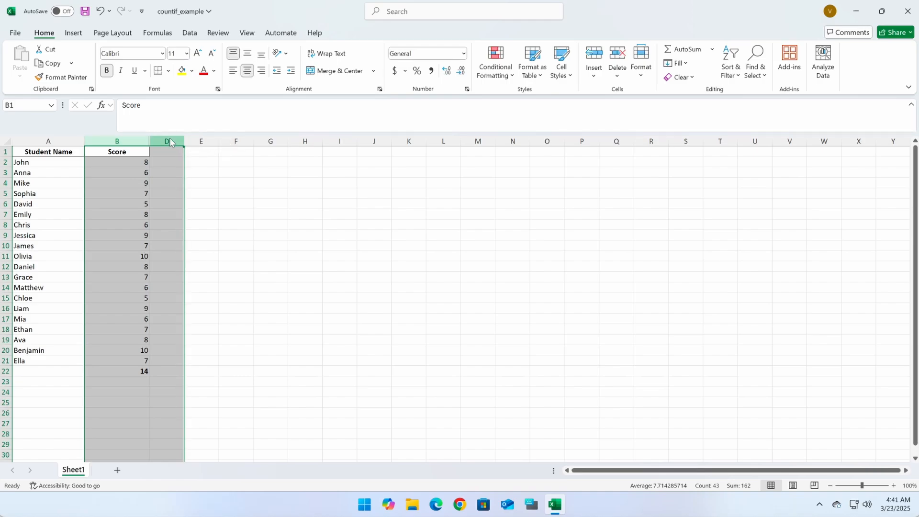
{"action": "right_click", "coordinate": [170, 137]}
{"action": "left_click", "coordinate": [211, 340]}
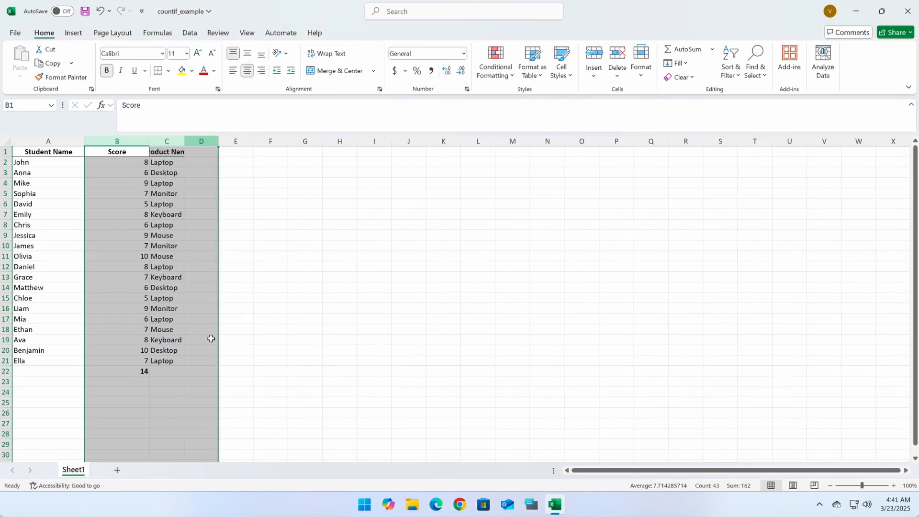
{"action": "left_click", "coordinate": [310, 290]}
{"action": "left_click_drag", "start_coordinate": [181, 139], "coordinate": [252, 138]}
{"action": "left_click", "coordinate": [197, 179]}
Count the Laptop entries in C22 with =COUNTIF(C2:C21,"Laptop") and make the result bold
{"action": "left_click", "coordinate": [213, 139]}
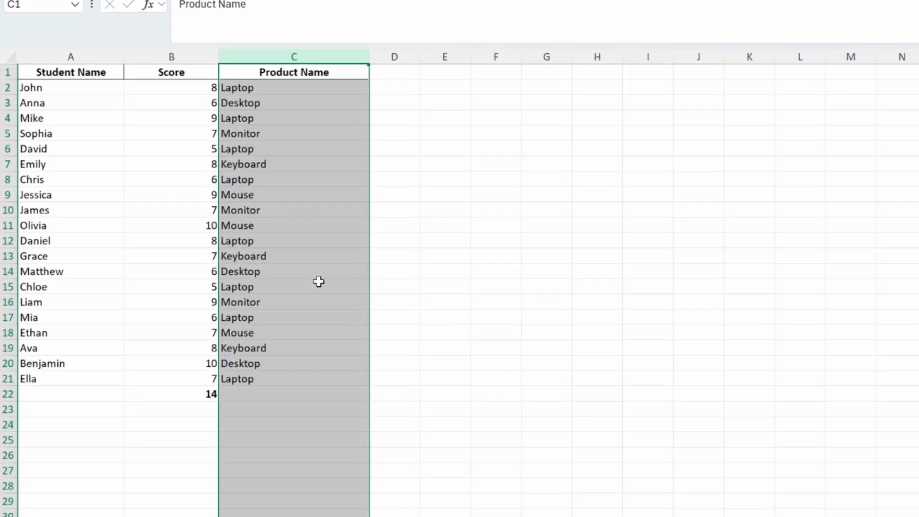
{"action": "left_click", "coordinate": [201, 371]}
{"action": "type", "text": "="}
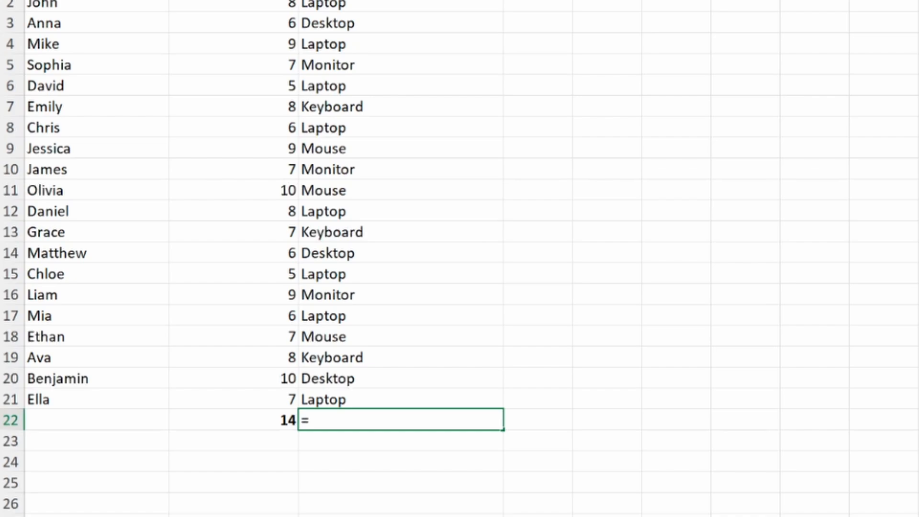
{"action": "type", "text": "COUNTIF(C2:C21"}
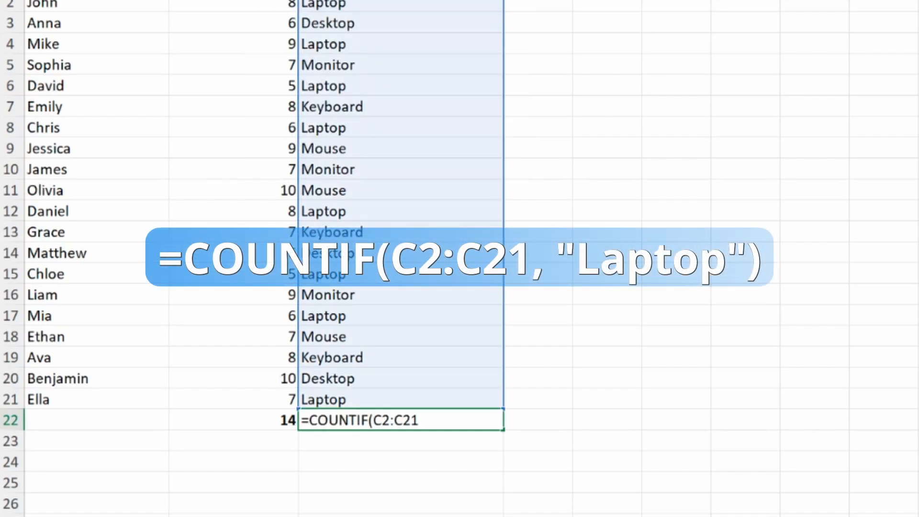
{"action": "type", "text": ",\"Laptop\")"}
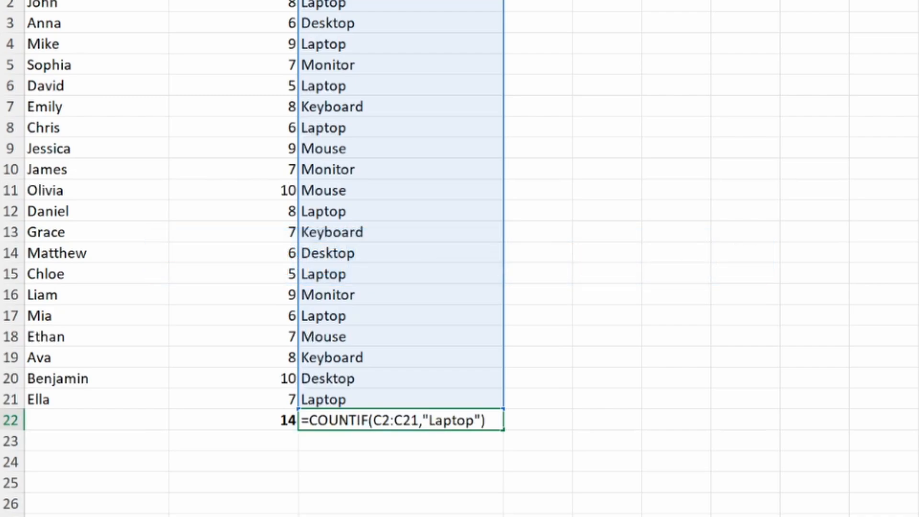
{"action": "key", "text": "Return"}
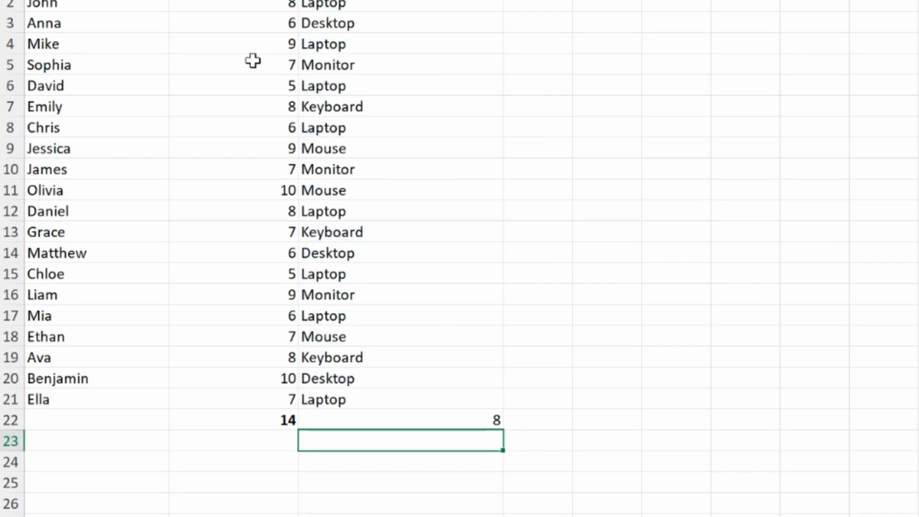
{"action": "left_click", "coordinate": [449, 422]}
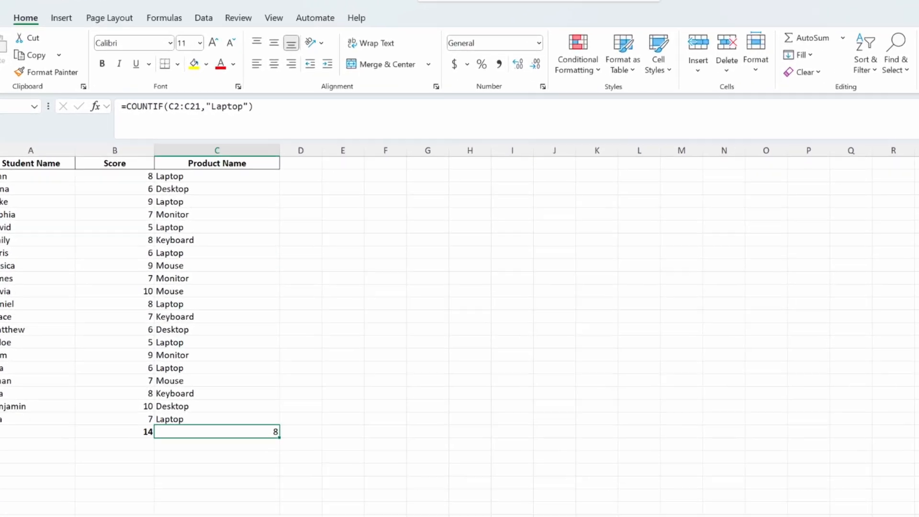
Replace the "Laptop" criterion in the C22 formula with a reference to cell D1, giving =COUNTIF(C2:C21,D1)
{"action": "left_click", "coordinate": [292, 115]}
{"action": "double_click", "coordinate": [294, 115]}
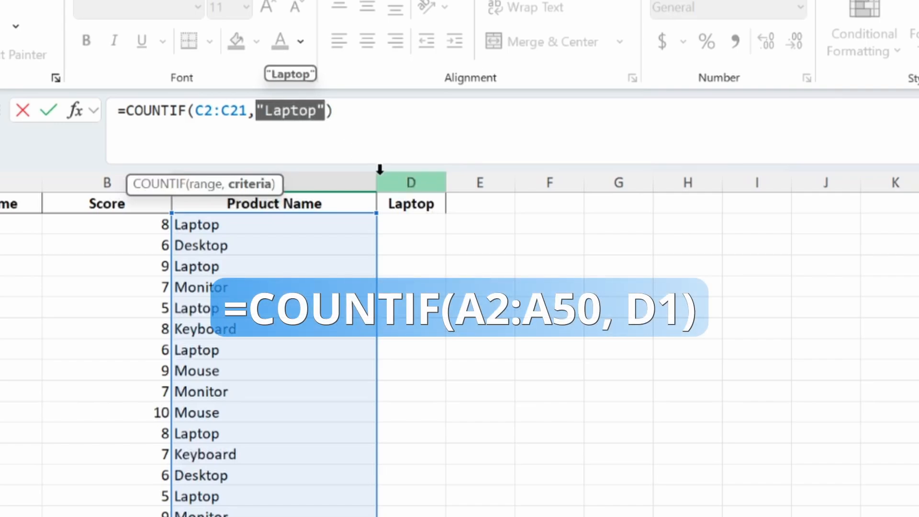
{"action": "left_click", "coordinate": [409, 204]}
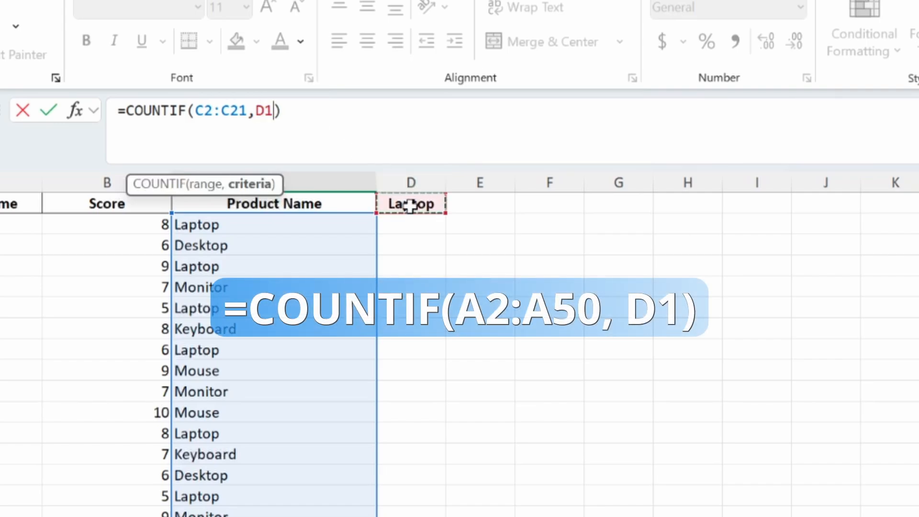
{"action": "key", "text": "Return"}
{"action": "key", "text": "Up"}
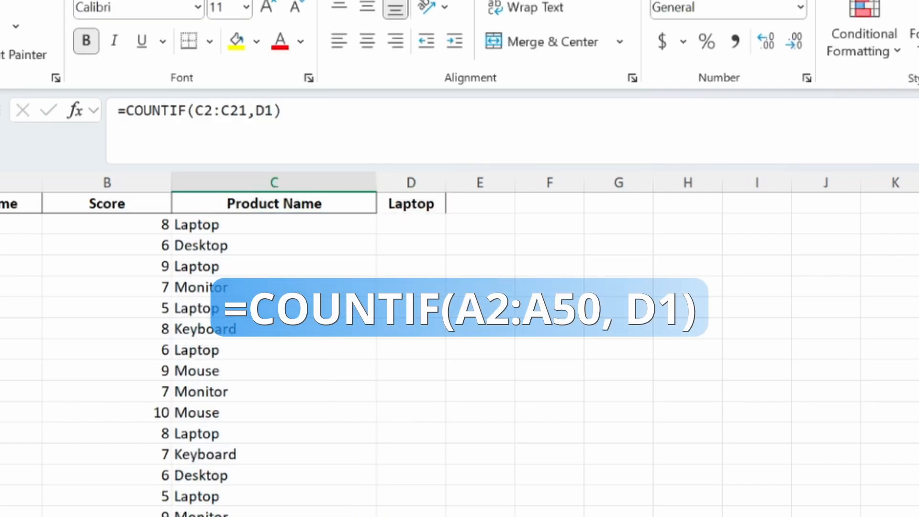
Change the criterion in cell D1 to Desktop and check the count in C22
{"action": "left_click", "coordinate": [429, 201]}
{"action": "key", "text": "BackSpace"}
{"action": "type", "text": "Des"}
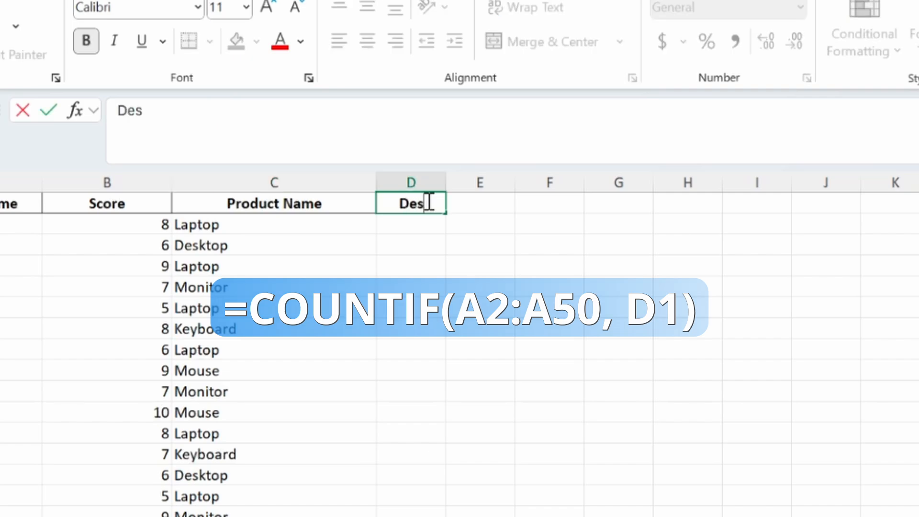
{"action": "type", "text": "ktop"}
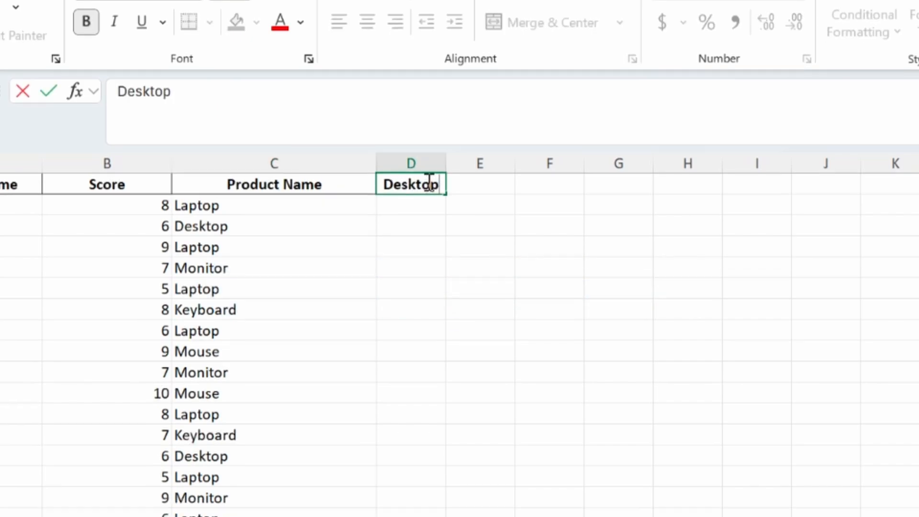
{"action": "key", "text": "Return"}
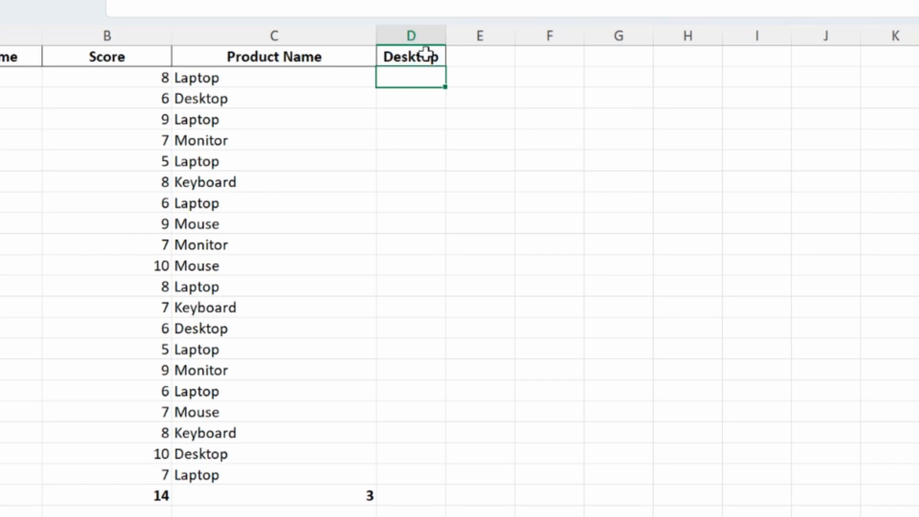
{"action": "left_click", "coordinate": [353, 496]}
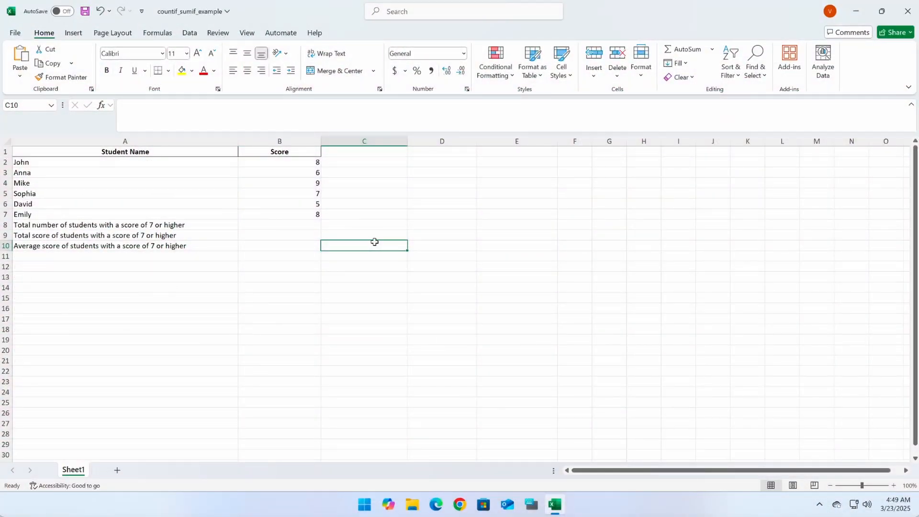
Count the students with a score of 7 or higher in B8 with =COUNTIF(B2:B7,">=7")
{"action": "left_click", "coordinate": [152, 225]}
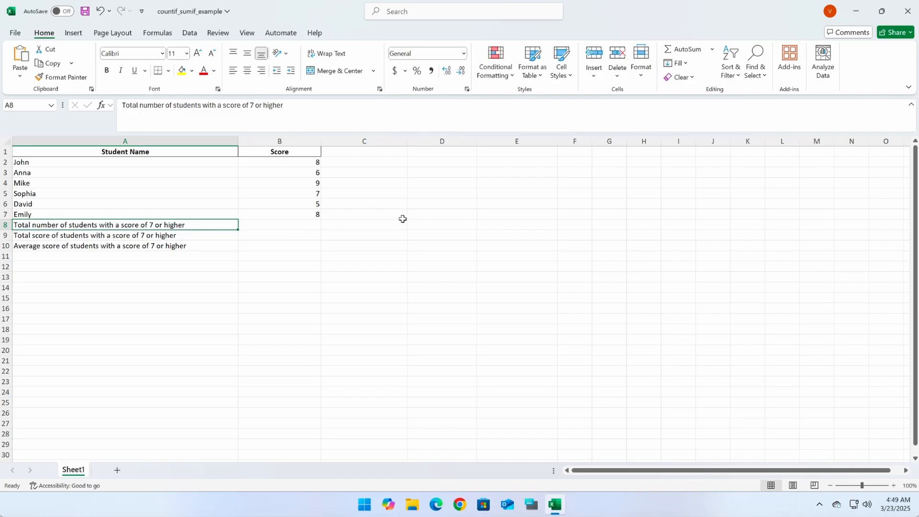
{"action": "left_click", "coordinate": [304, 223]}
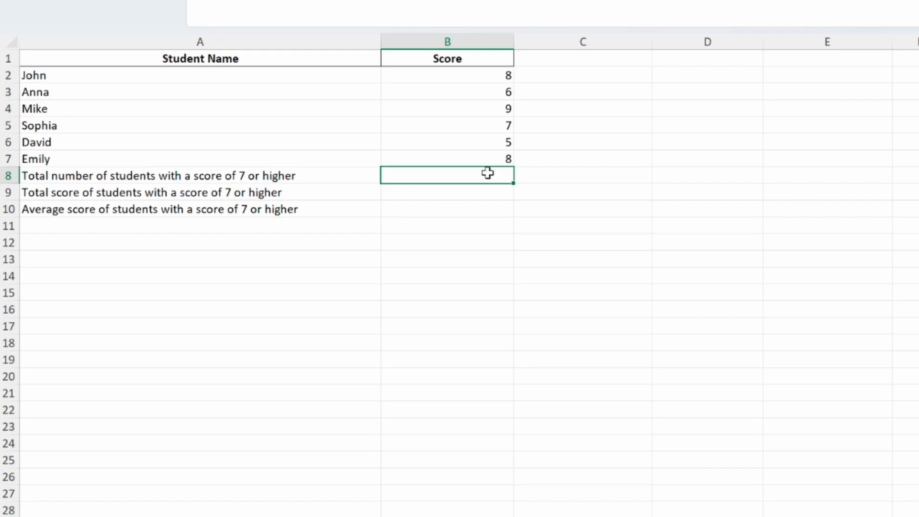
{"action": "type", "text": "=COUNTIF(B2"}
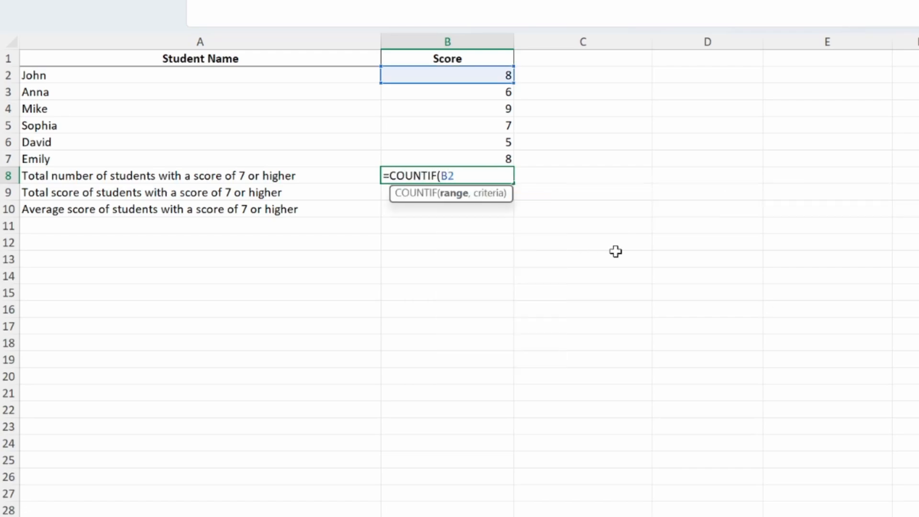
{"action": "type", "text": ":B7,"}
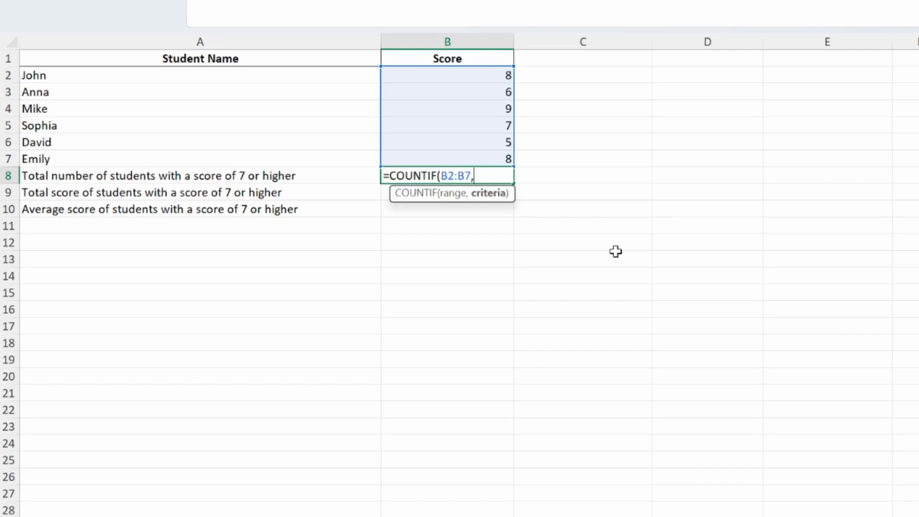
{"action": "type", "text": "\">=7\")"}
{"action": "key", "text": "Return"}
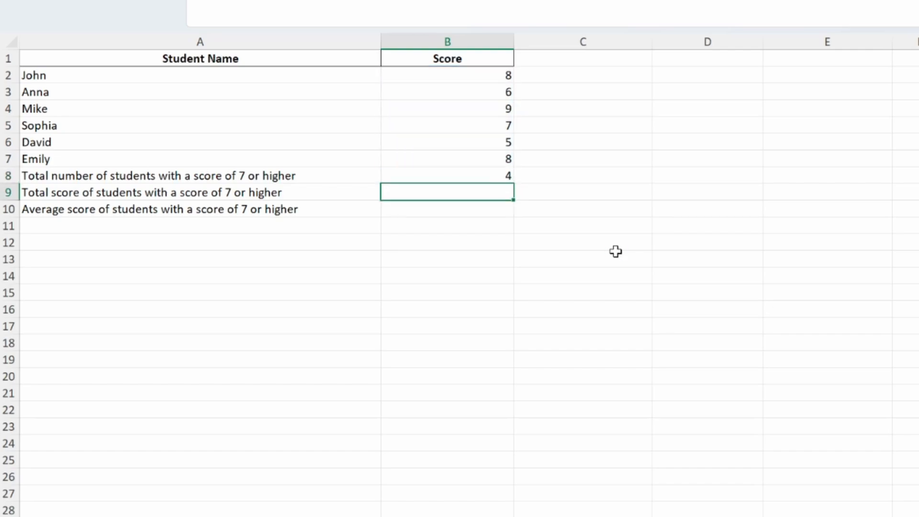
Total the scores of 7 or higher in B9 with =SUMIF(B2:B7,">=7")
{"action": "type", "text": "=SUMIF(B"}
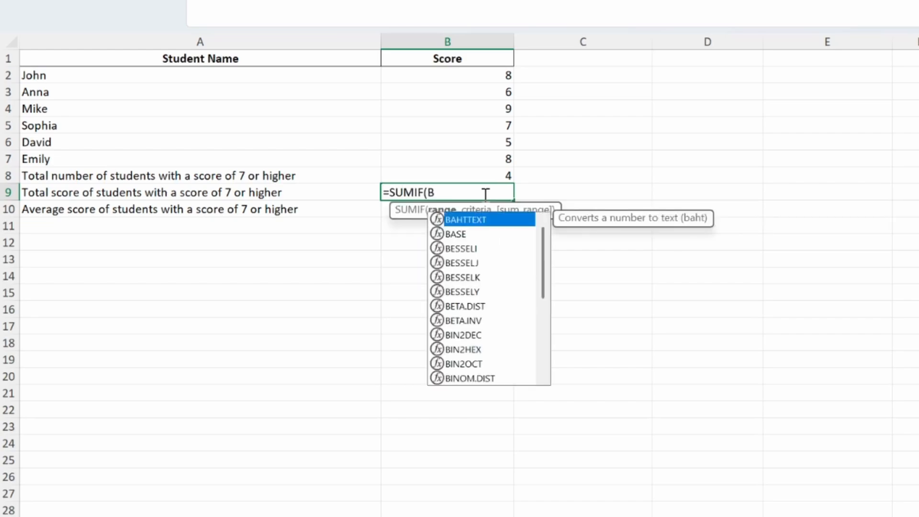
{"action": "type", "text": "2:B7,\">=7"}
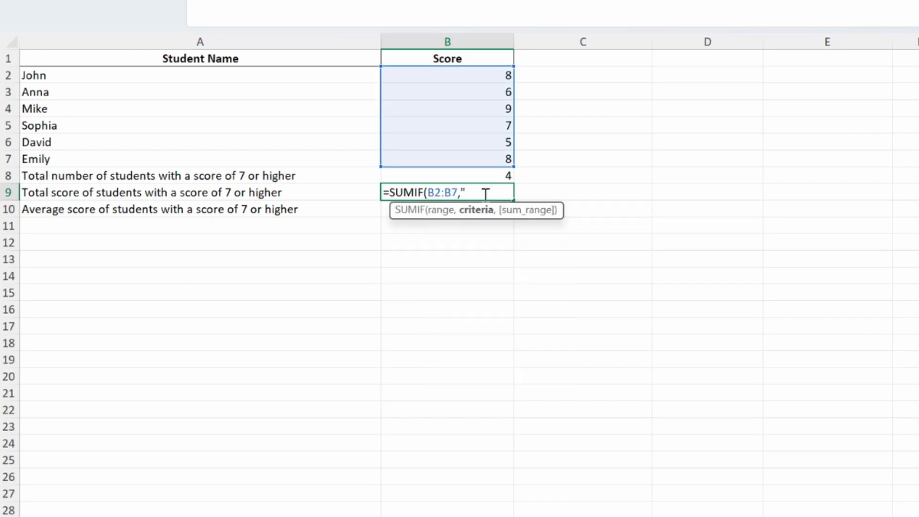
{"action": "type", "text": "\")"}
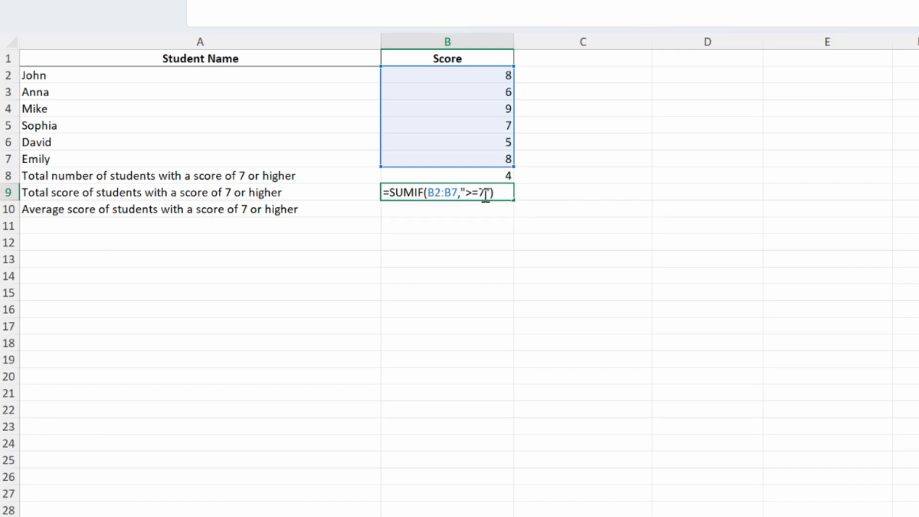
{"action": "key", "text": "Return"}
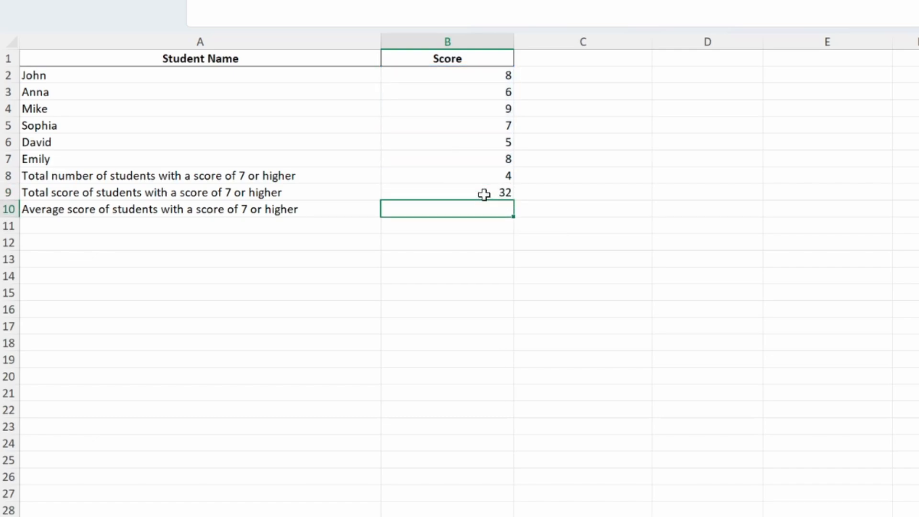
Widen column B and calculate the average in B10 with =SUMIF(B2:B7, ">=7") / COUNTIF(B2:B7, ">=7")
{"action": "left_click_drag", "start_coordinate": [513, 42], "coordinate": [702, 52]}
{"action": "double_click", "coordinate": [485, 206]}
{"action": "key", "text": "ctrl+v"}
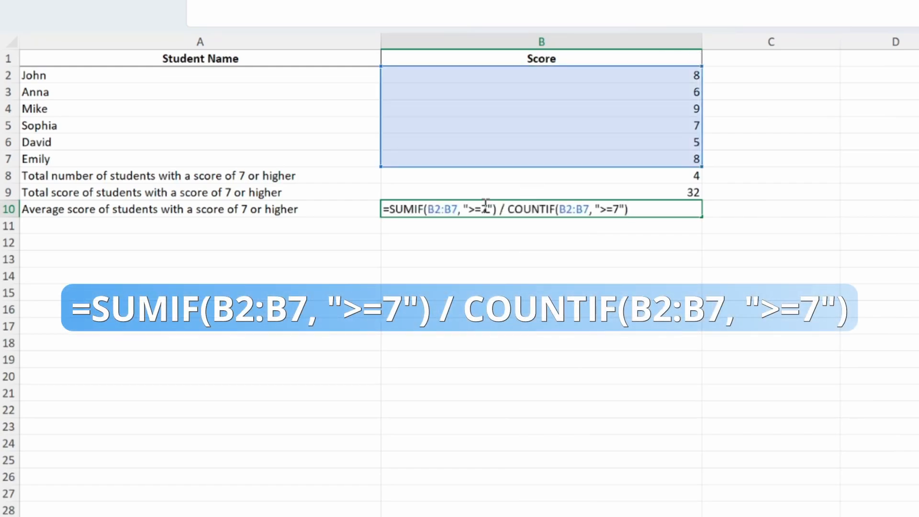
{"action": "left_click_drag", "start_coordinate": [497, 209], "coordinate": [360, 203]}
{"action": "left_click_drag", "start_coordinate": [507, 209], "coordinate": [666, 207]}
{"action": "left_click", "coordinate": [666, 207]}
{"action": "key", "text": "Return"}
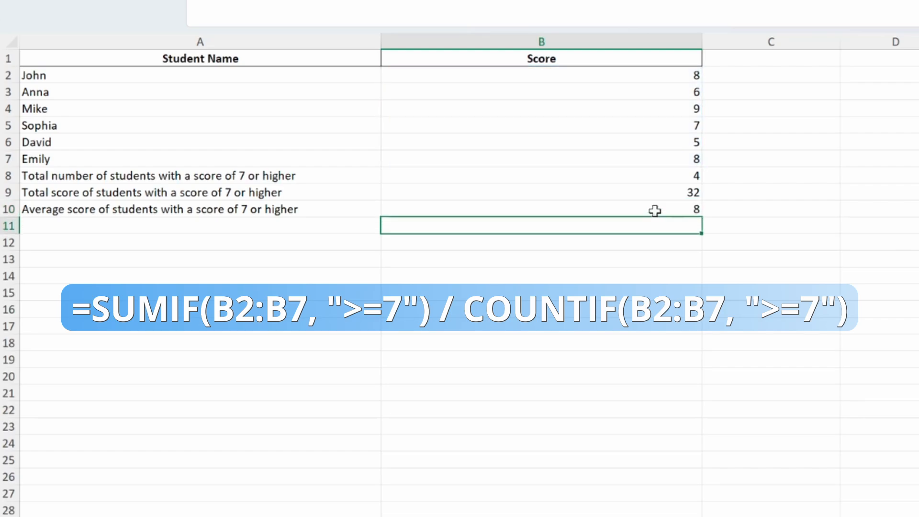
{"action": "left_click", "coordinate": [655, 210]}
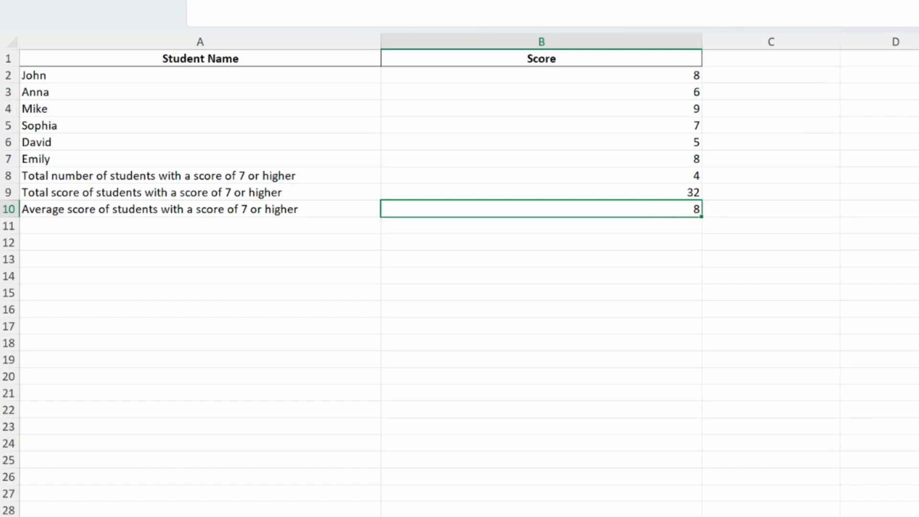